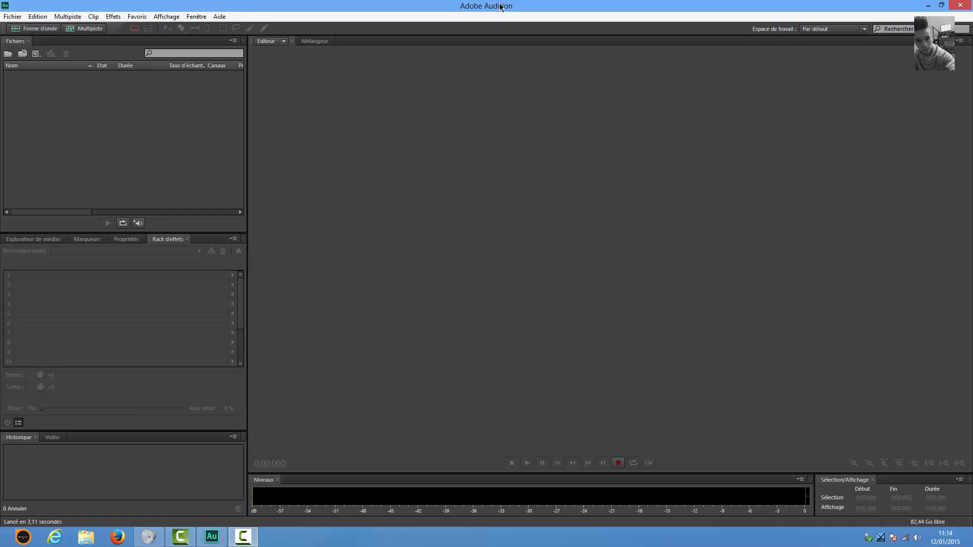
# Step: Create a new audio file named TUTORIEL at 44100 Hz, stereo, 32-bit floating point
pyautogui.moveTo(500, 6)
pyautogui.mouseDown()
pyautogui.moveTo(487, 48)
pyautogui.moveTo(496, 5)
pyautogui.mouseUp()
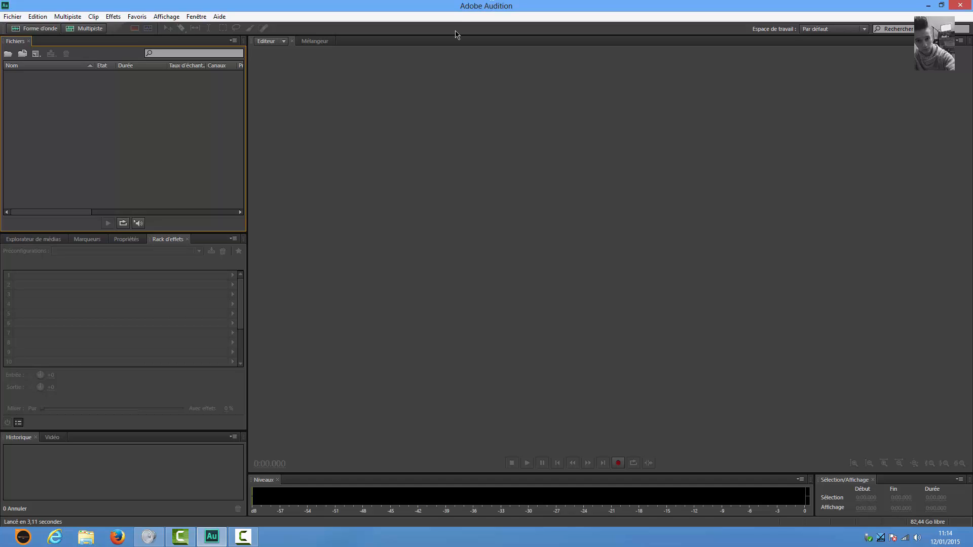
pyautogui.rightClick(153, 124)
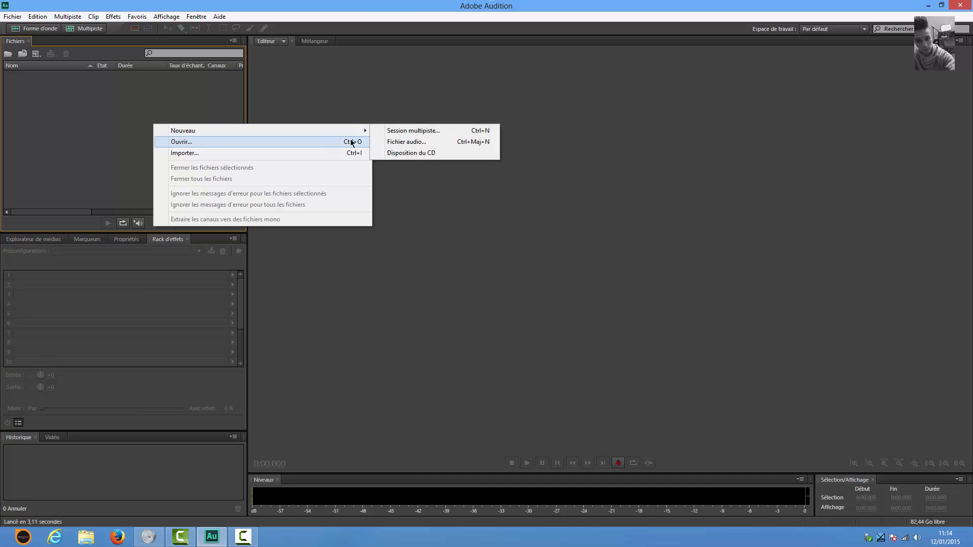
pyautogui.moveTo(362, 131)
pyautogui.click(390, 142)
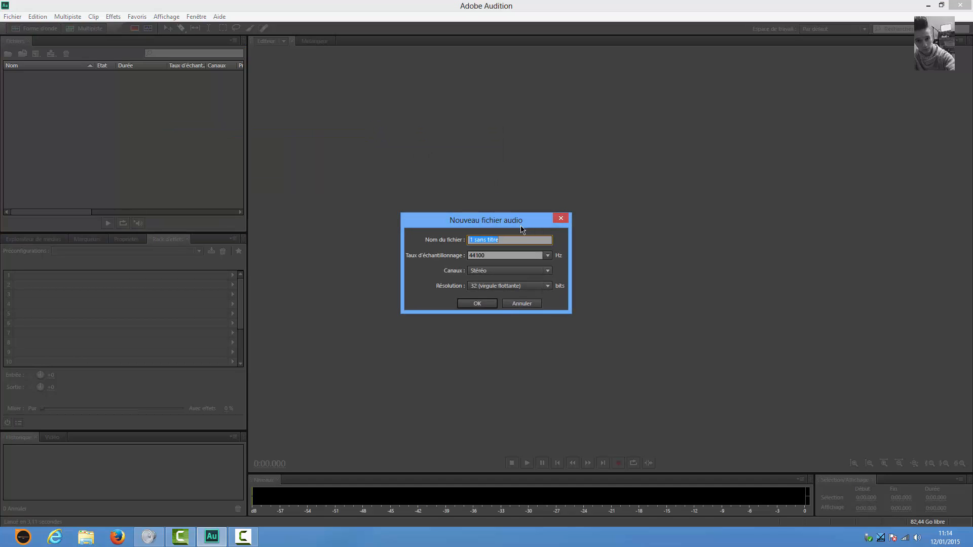
pyautogui.write('TUTORIEL')
pyautogui.click(469, 304)
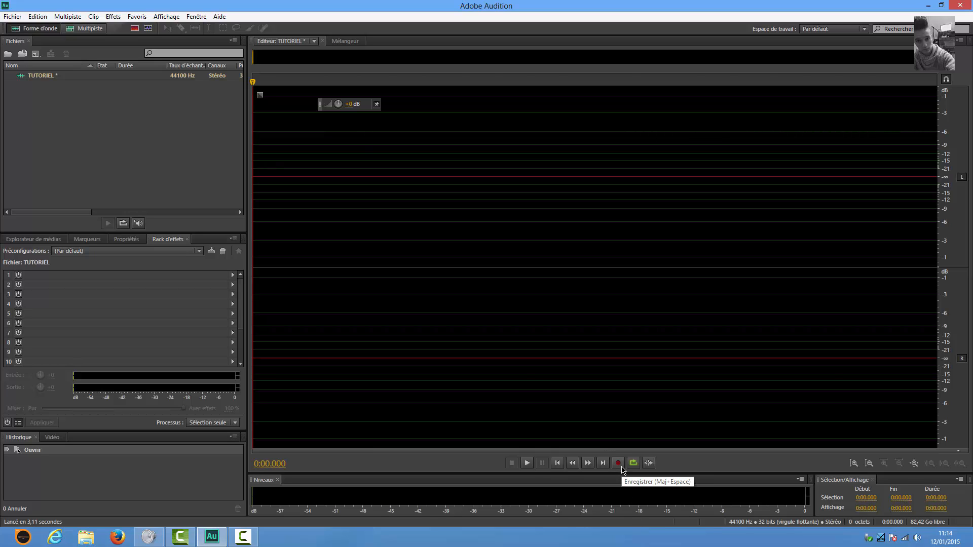
# Step: Record a short voice take of about 6.4 seconds into the TUTORIEL file
pyautogui.click(621, 465)
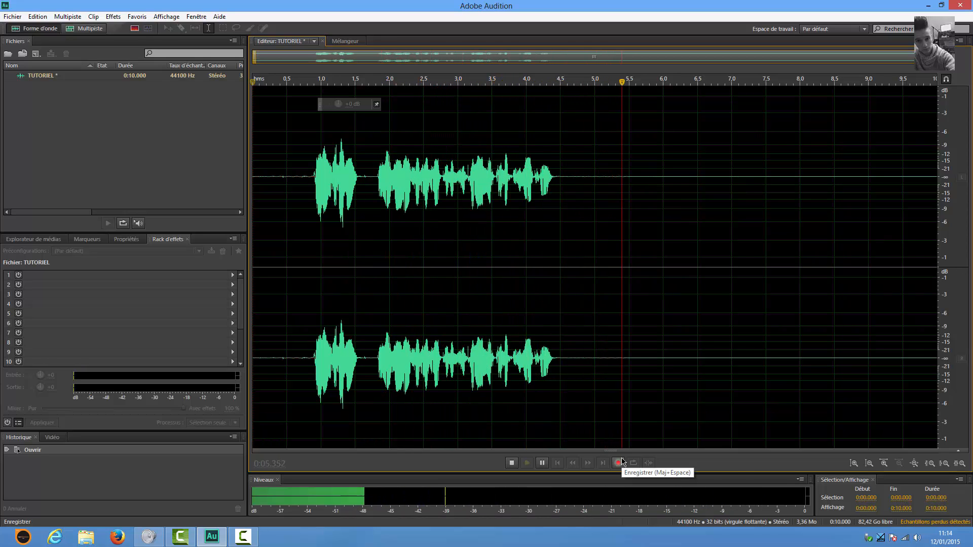
pyautogui.click(622, 462)
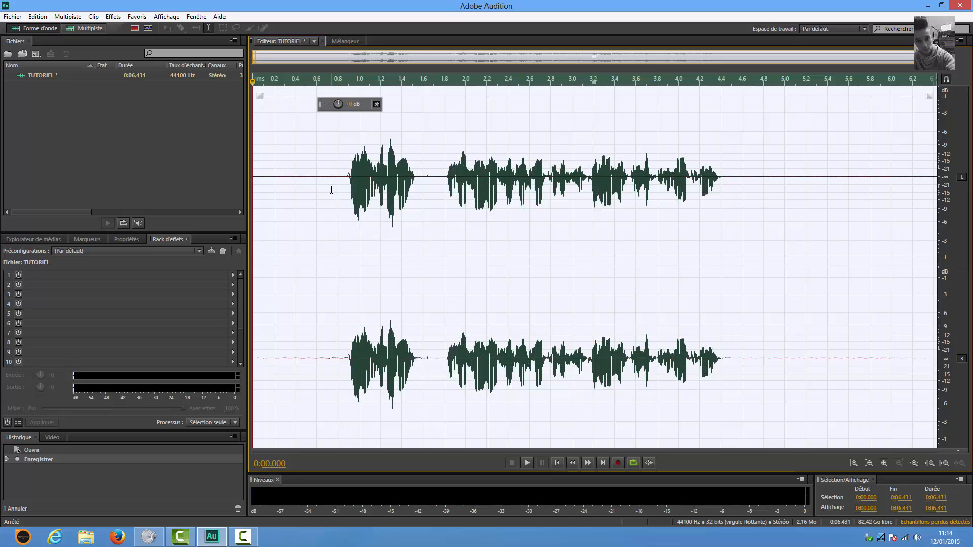
# Step: Examine the silent stretches before and after the voice for background noise, selecting them and inspecting the waveform up close
pyautogui.moveTo(347, 164); pyautogui.dragTo(231, 348)
pyautogui.moveTo(721, 213); pyautogui.dragTo(956, 245)
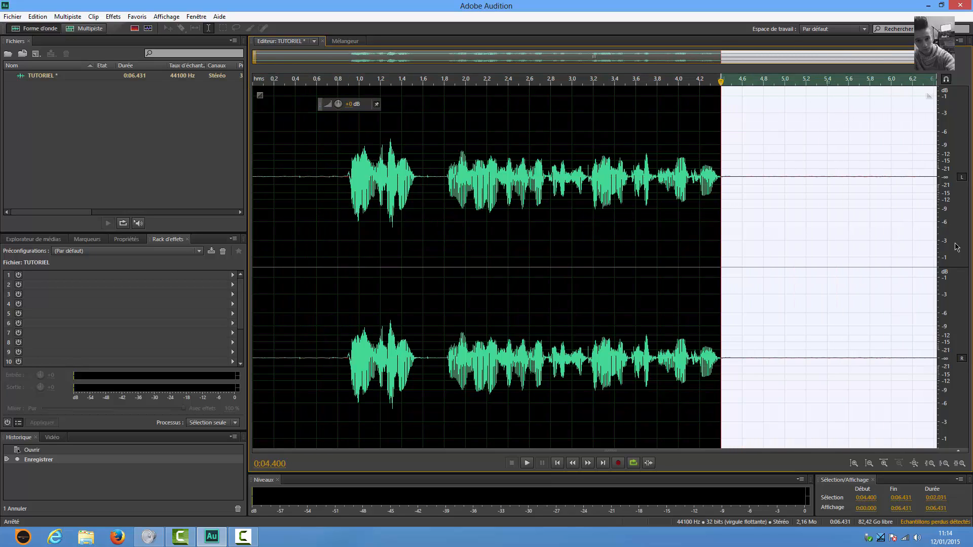
pyautogui.click(878, 243)
pyautogui.scroll(11, 845, 244)
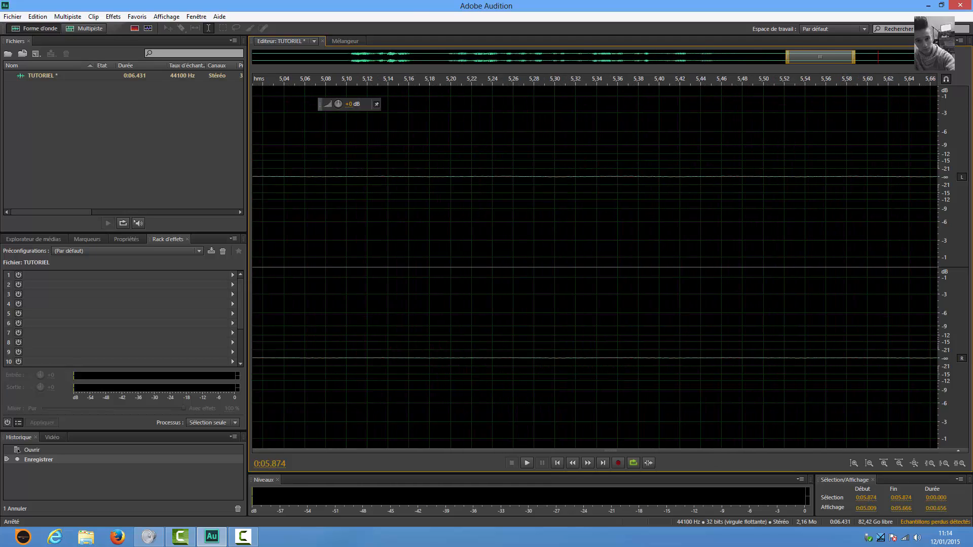
pyautogui.scroll(-11, 644, 178)
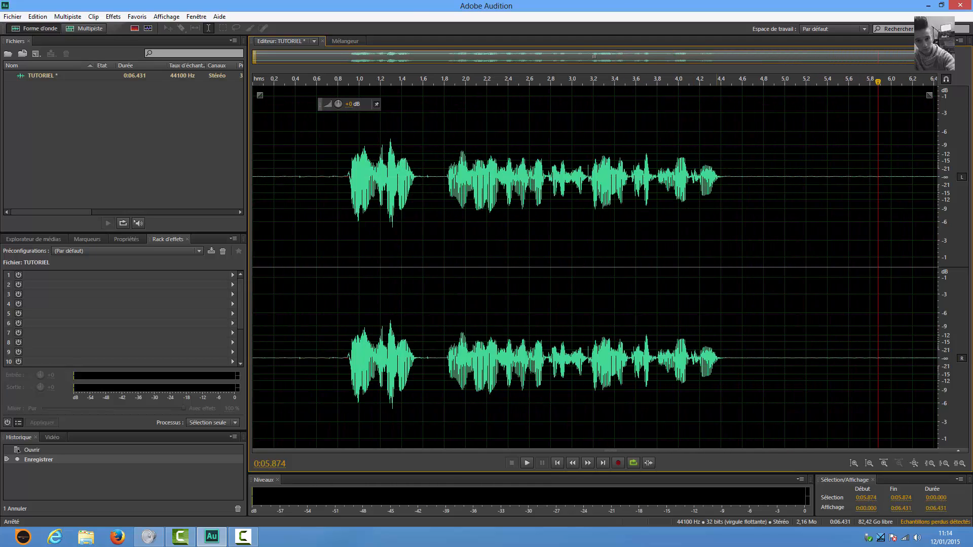
pyautogui.moveTo(735, 176); pyautogui.dragTo(774, 176)
pyautogui.click(806, 177)
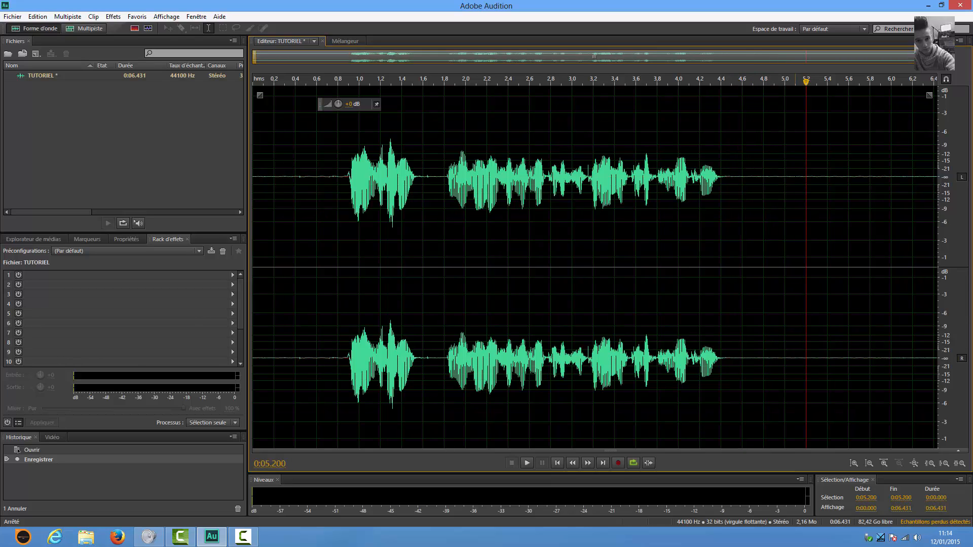
# Step: Play back the recorded voice take to its end and stop playback
pyautogui.click(920, 541)
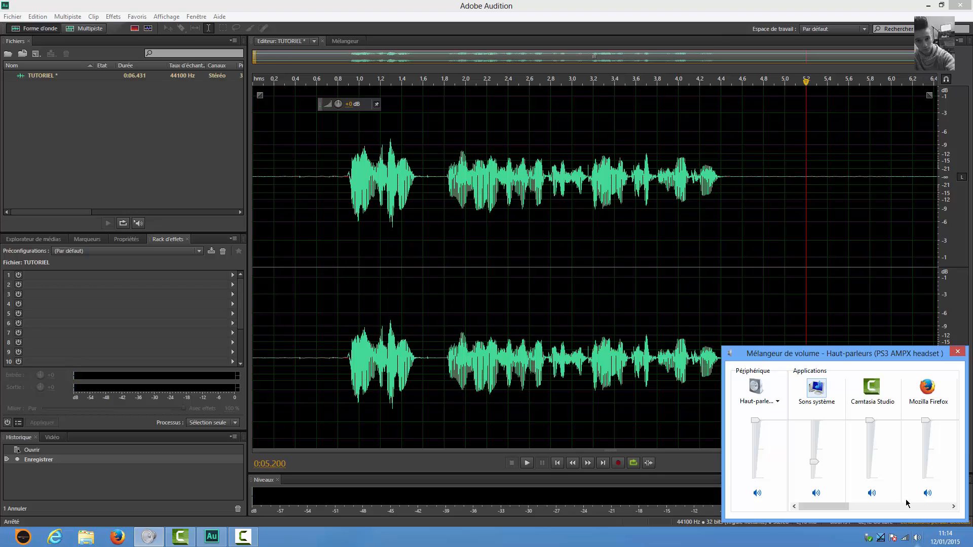
pyautogui.click(958, 351)
pyautogui.click(528, 464)
pyautogui.click(528, 464)
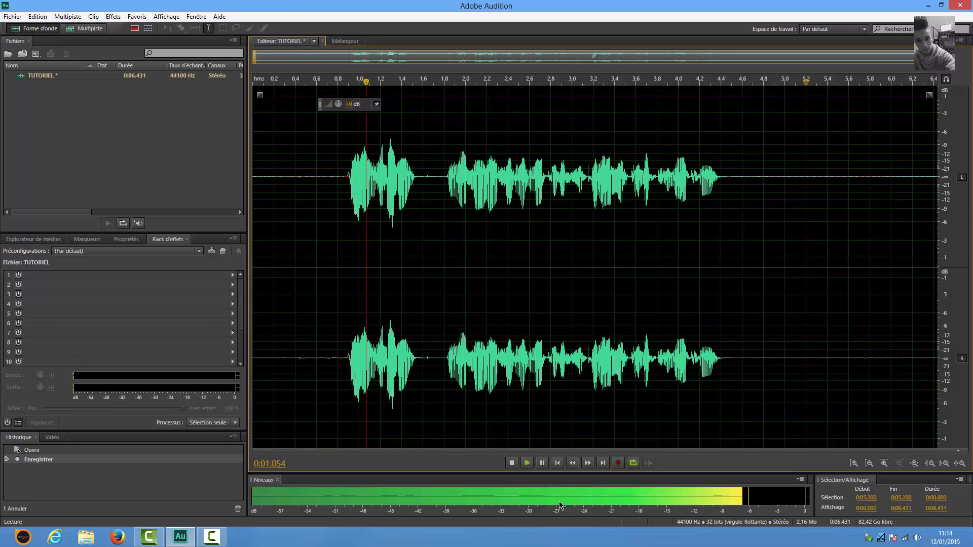
pyautogui.click(512, 465)
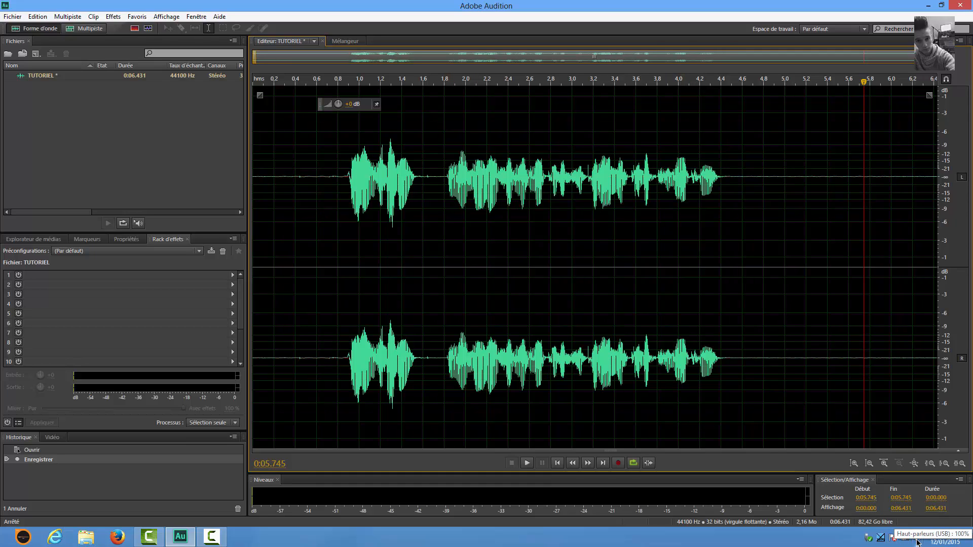
# Step: Check the default USB microphone's recording level in the Windows sound settings and close them
pyautogui.rightClick(918, 539)
pyautogui.click(895, 506)
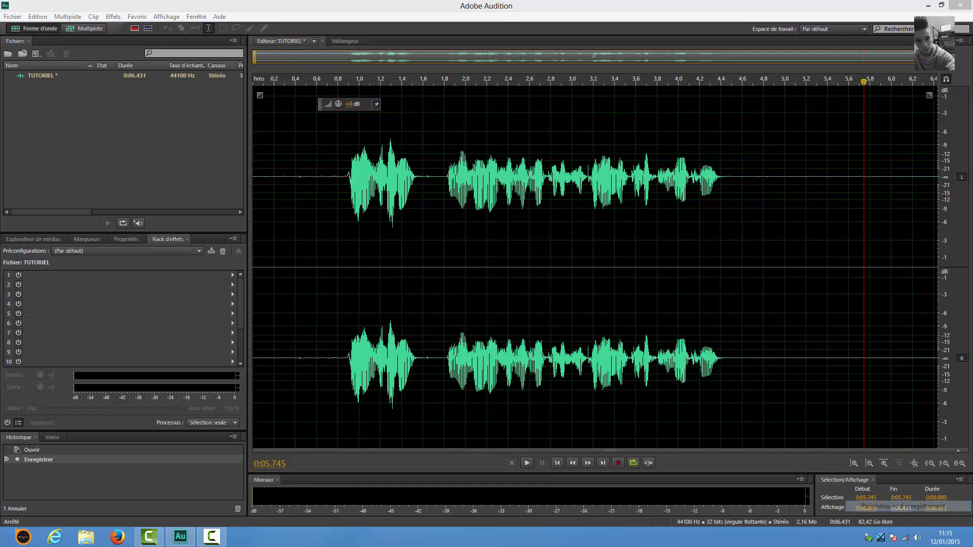
pyautogui.doubleClick(136, 108)
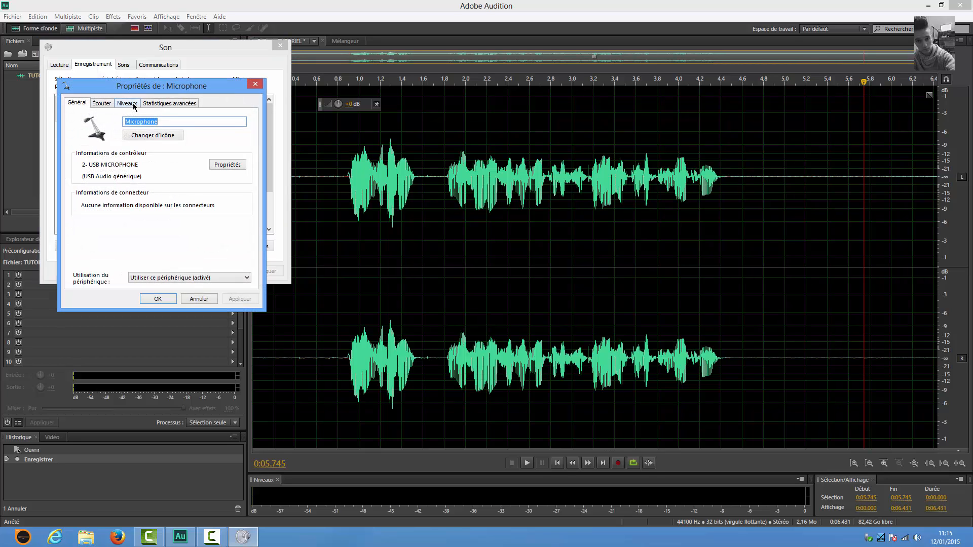
pyautogui.click(130, 103)
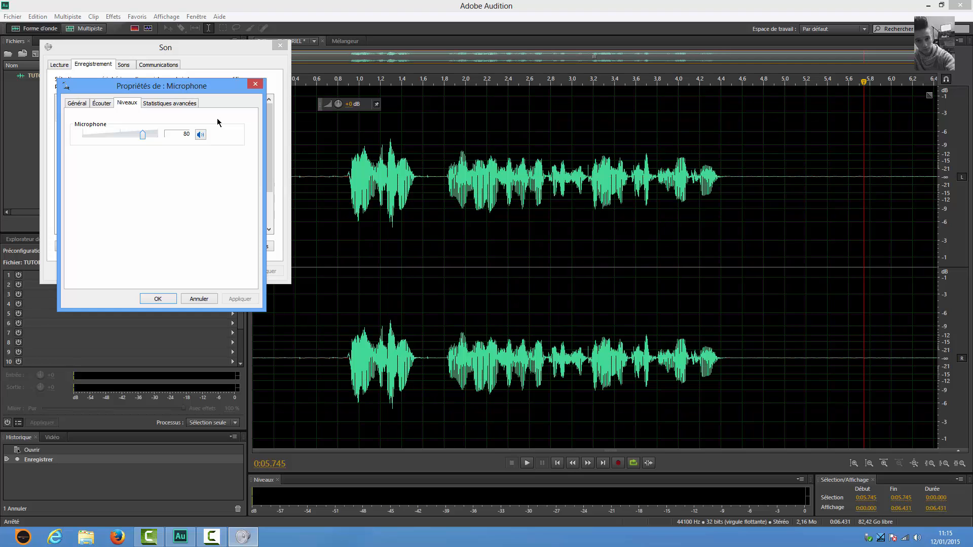
pyautogui.press('Return')
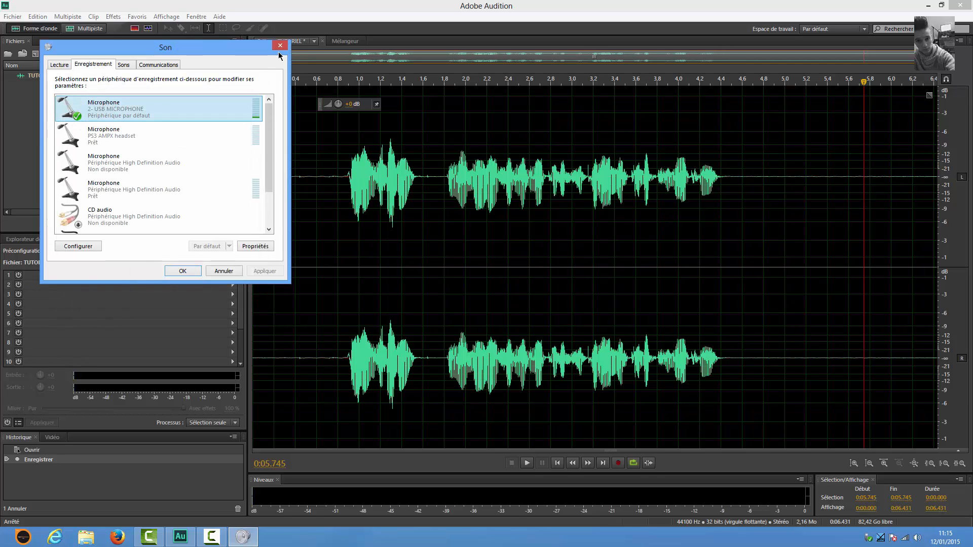
pyautogui.click(280, 45)
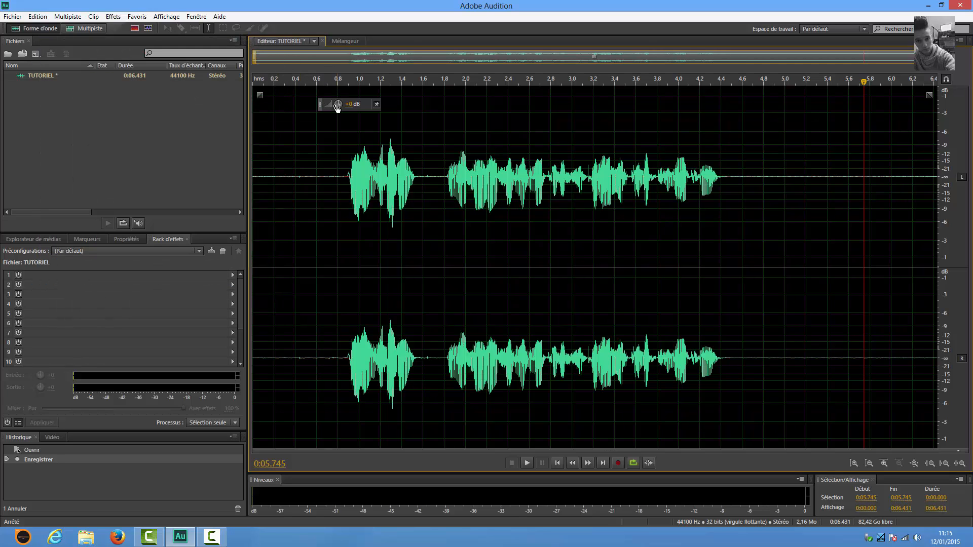
# Step: Amplify the whole recording and apply the Parametric Equalizer to it with the custom curve and a main gain of -9 dB
pyautogui.moveTo(339, 104); pyautogui.dragTo(344, 104)
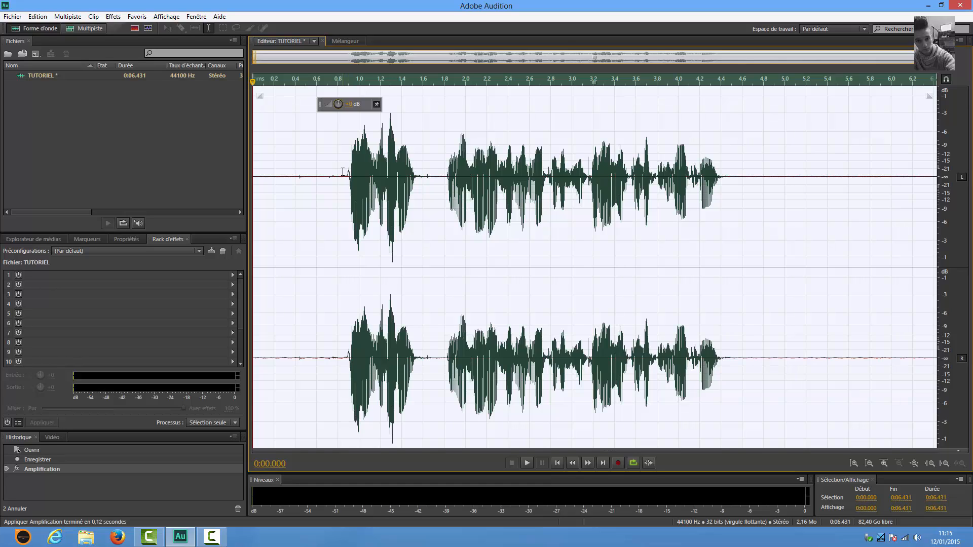
pyautogui.click(114, 17)
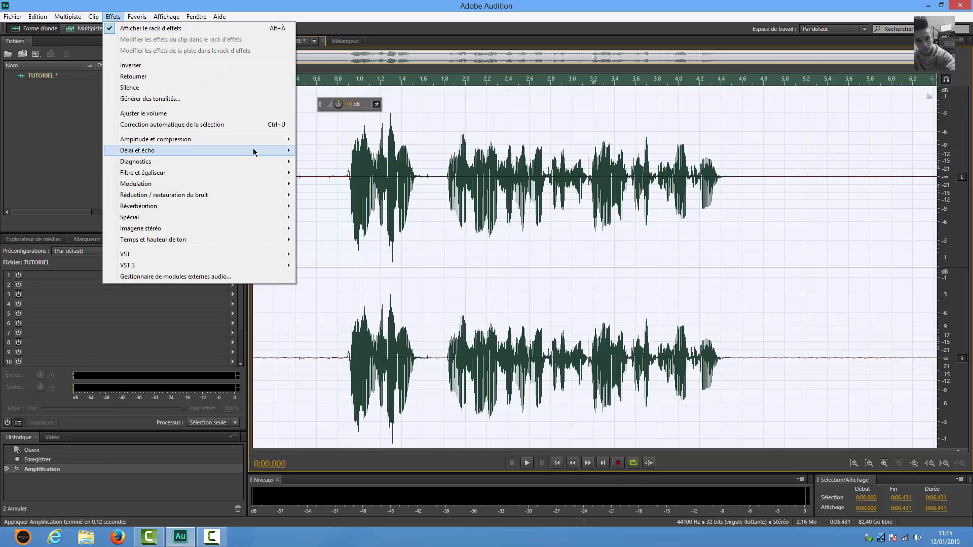
pyautogui.moveTo(273, 174)
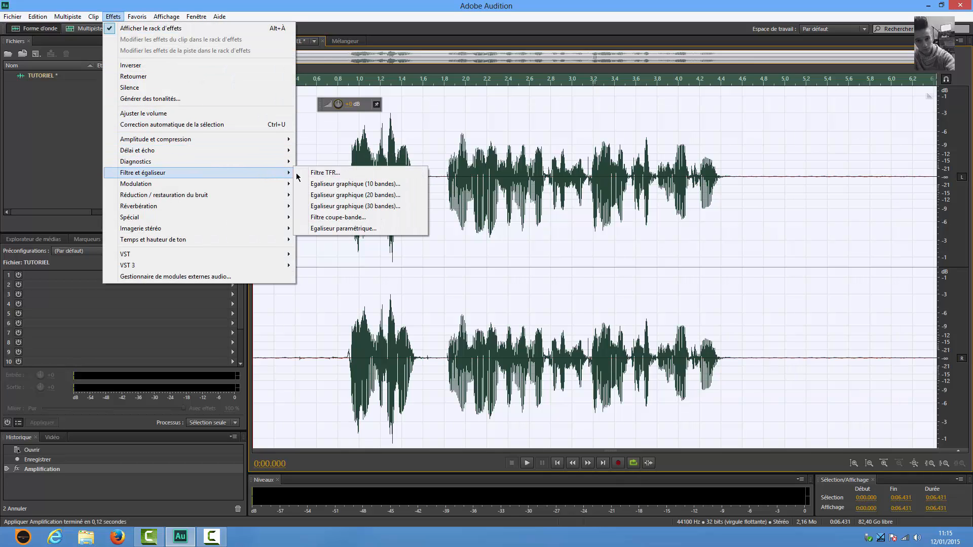
pyautogui.click(343, 229)
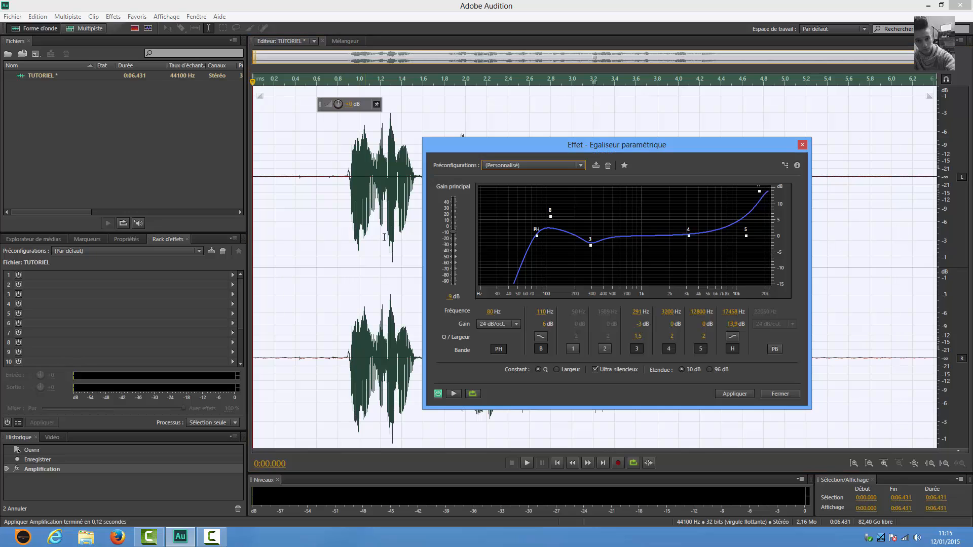
pyautogui.click(454, 234)
pyautogui.click(736, 395)
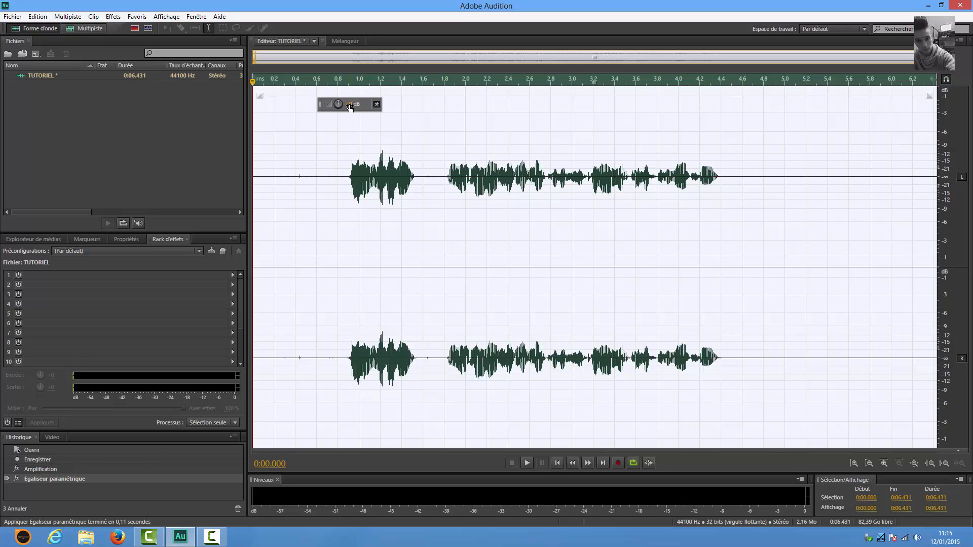
# Step: Amplify the equalized recording again and keep the entire waveform selected
pyautogui.moveTo(350, 107); pyautogui.dragTo(353, 104)
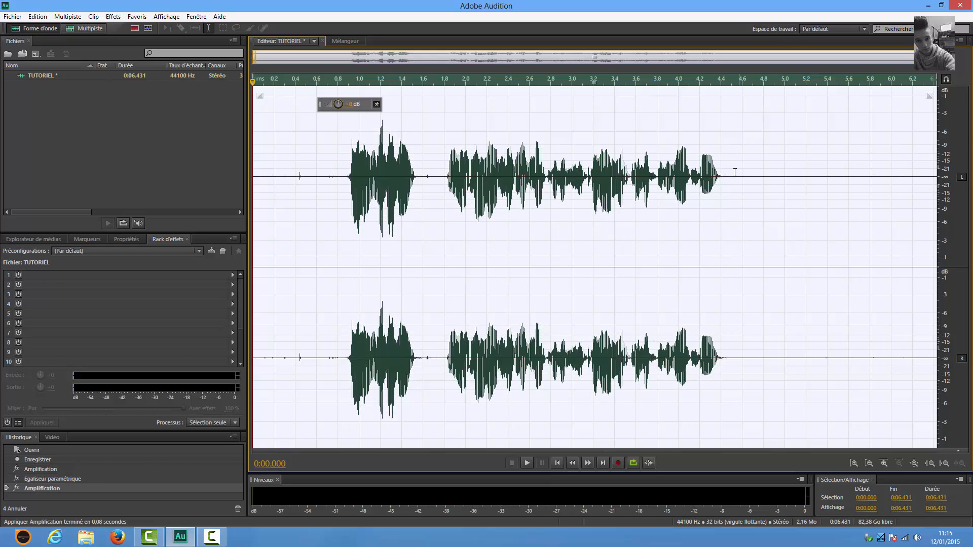
pyautogui.moveTo(735, 169); pyautogui.dragTo(781, 176)
pyautogui.doubleClick(786, 177)
# Step: Apply Noise Reduction to the whole recording using a captured noise print, with 10% noise reduction and a 1 dB reduce-by amount
pyautogui.click(108, 17)
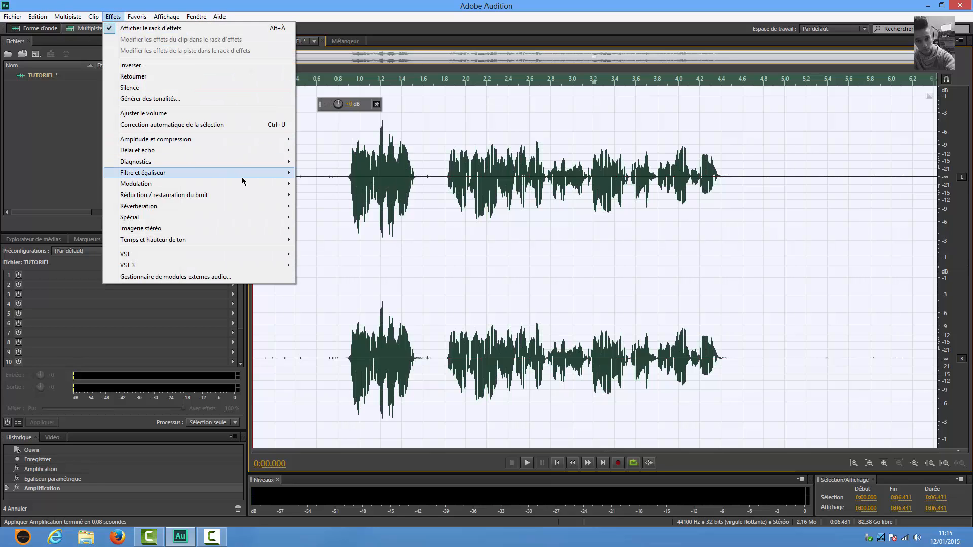
pyautogui.moveTo(245, 180)
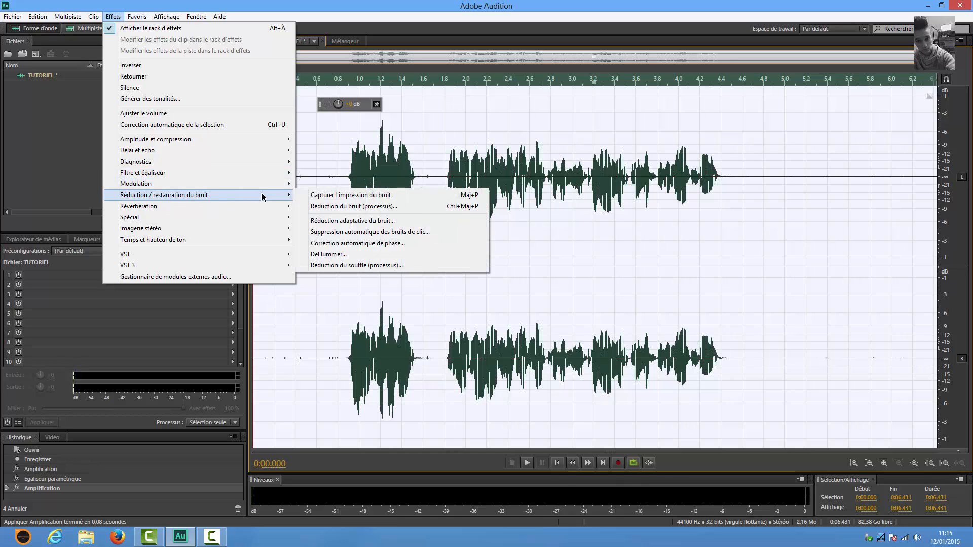
pyautogui.click(327, 207)
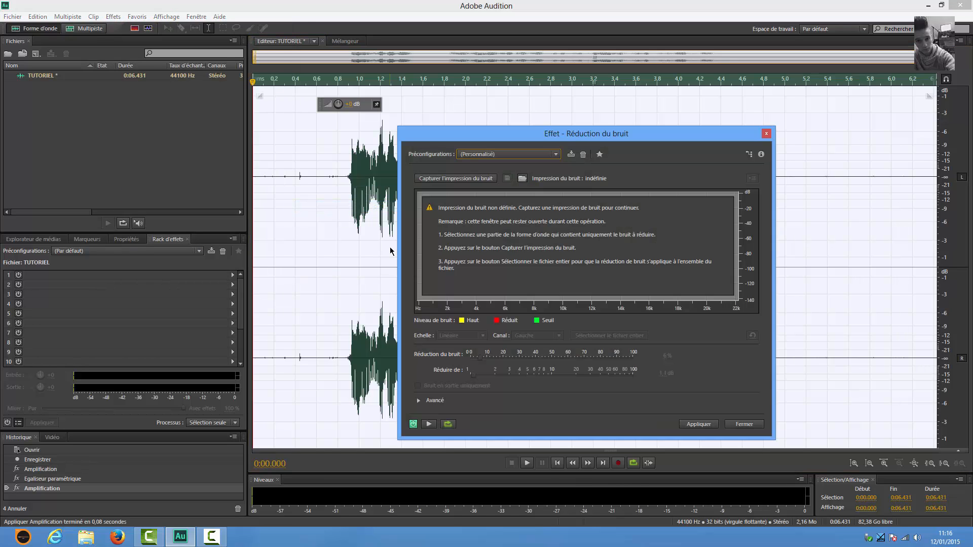
pyautogui.click(444, 180)
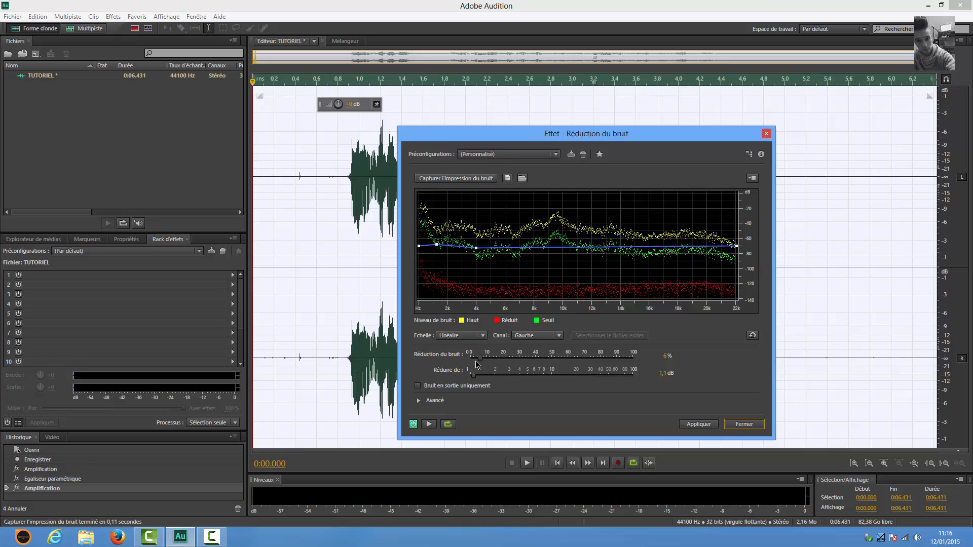
pyautogui.click(473, 376)
pyautogui.moveTo(470, 377); pyautogui.dragTo(487, 359)
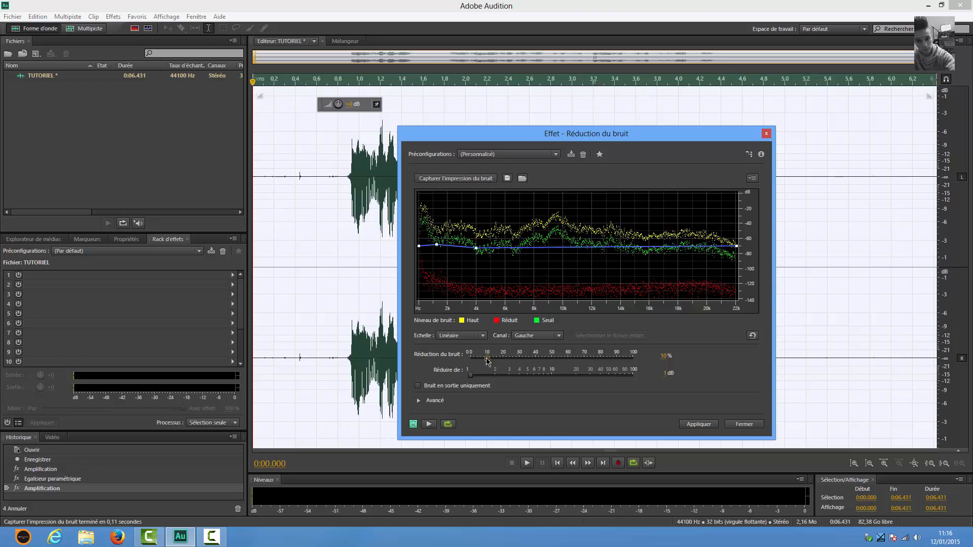
pyautogui.click(695, 429)
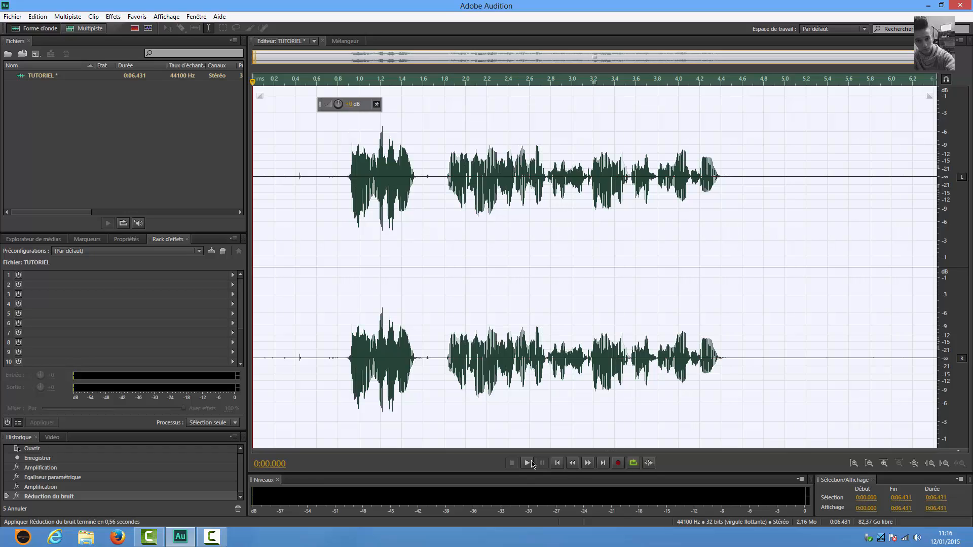
# Step: Listen to the voice recording with the equalizer and noise reduction applied
pyautogui.click(527, 462)
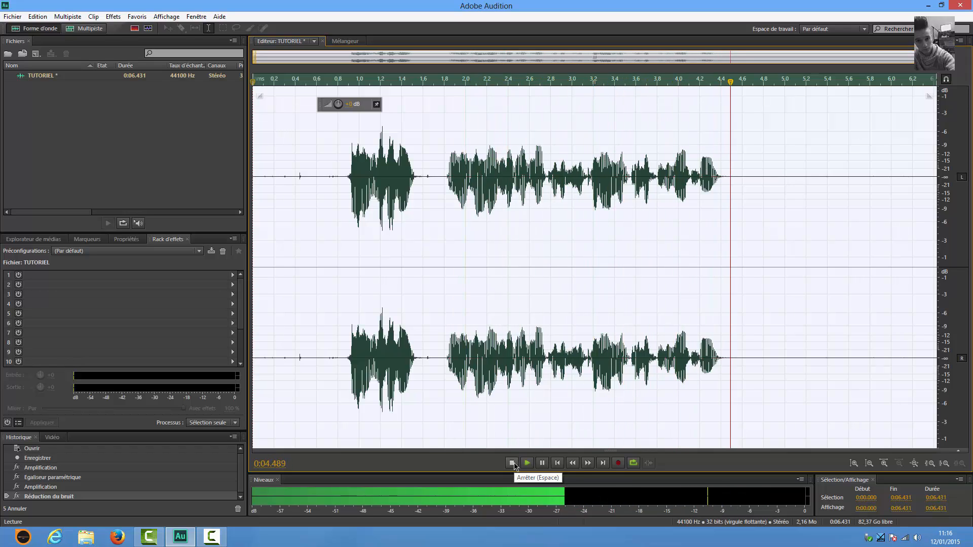
pyautogui.click(513, 463)
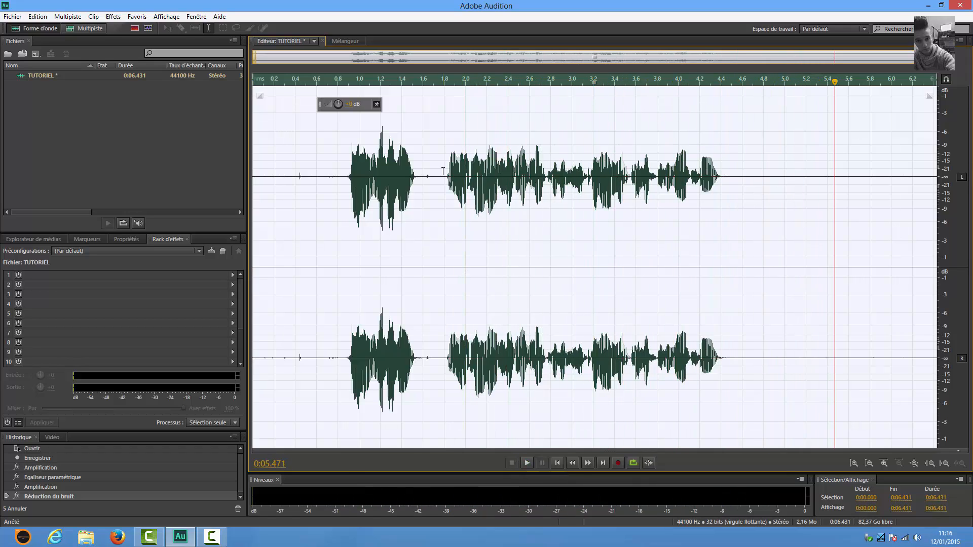
# Step: Silence the lead-in before the first words, from 0:00.000 to 0:00.896
pyautogui.moveTo(443, 171); pyautogui.dragTo(419, 173)
pyautogui.click(508, 172)
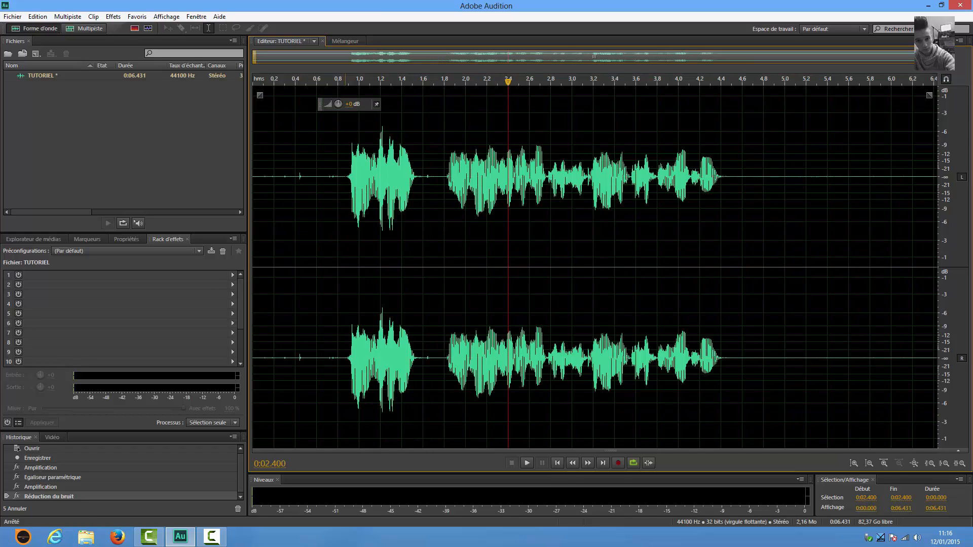
pyautogui.scroll(14, 348, 173)
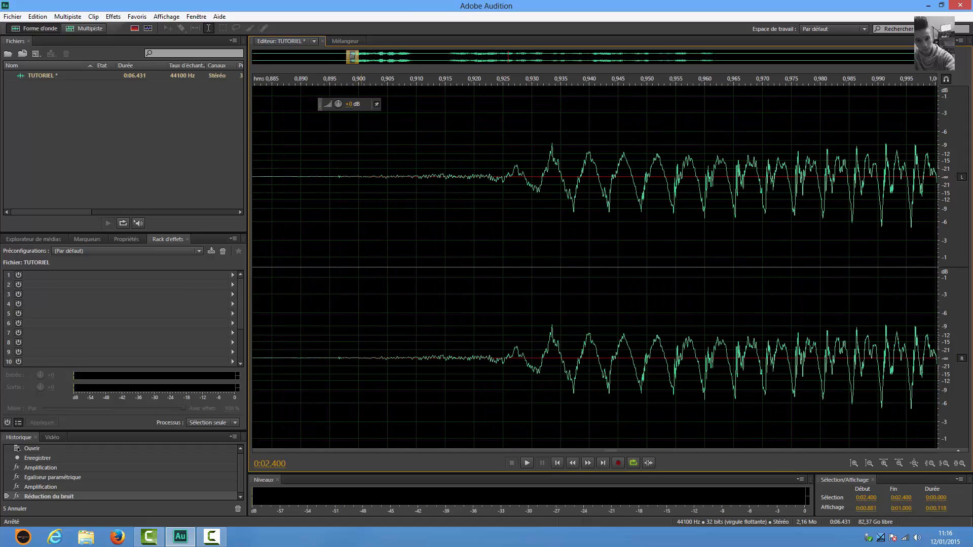
pyautogui.moveTo(339, 173); pyautogui.dragTo(299, 172)
pyautogui.scroll(-14, 299, 172)
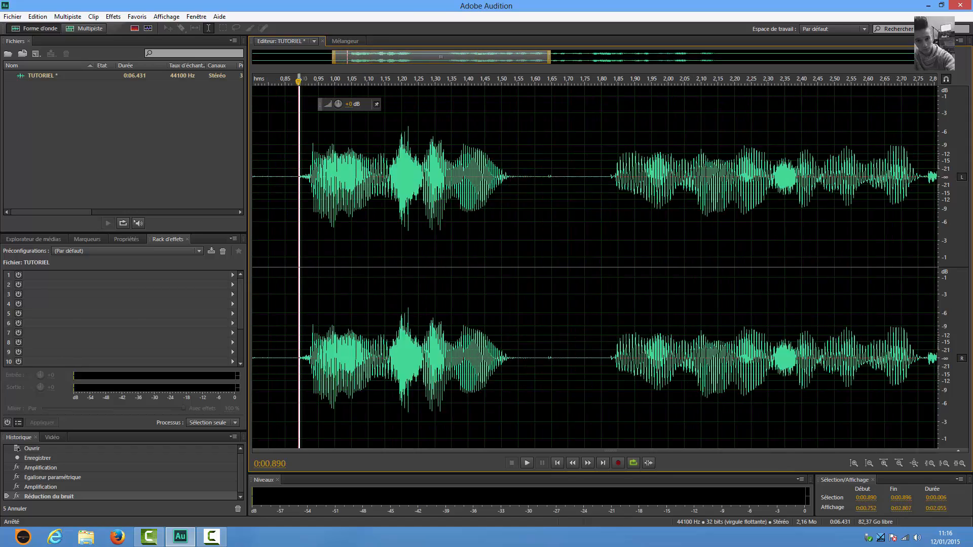
pyautogui.scroll(11, 335, 172)
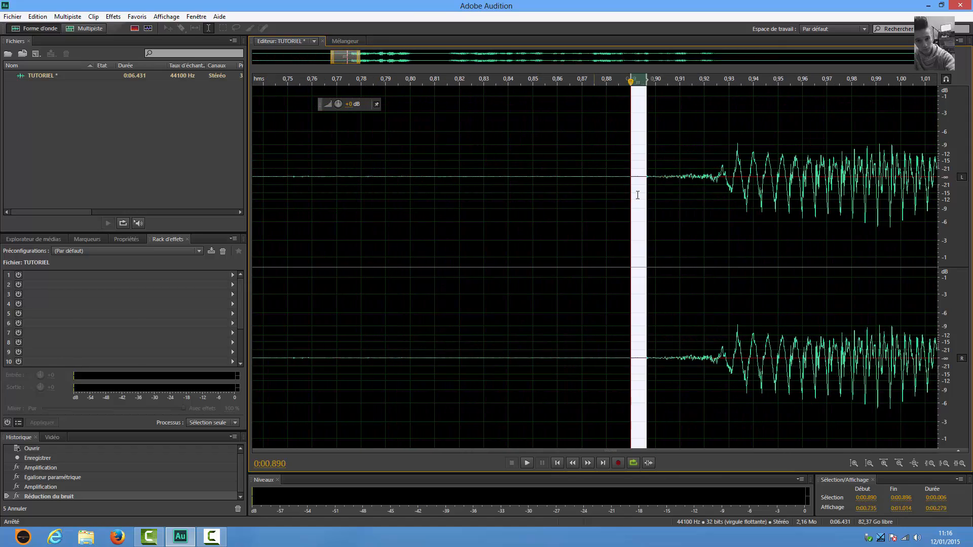
pyautogui.moveTo(631, 182); pyautogui.dragTo(403, 186)
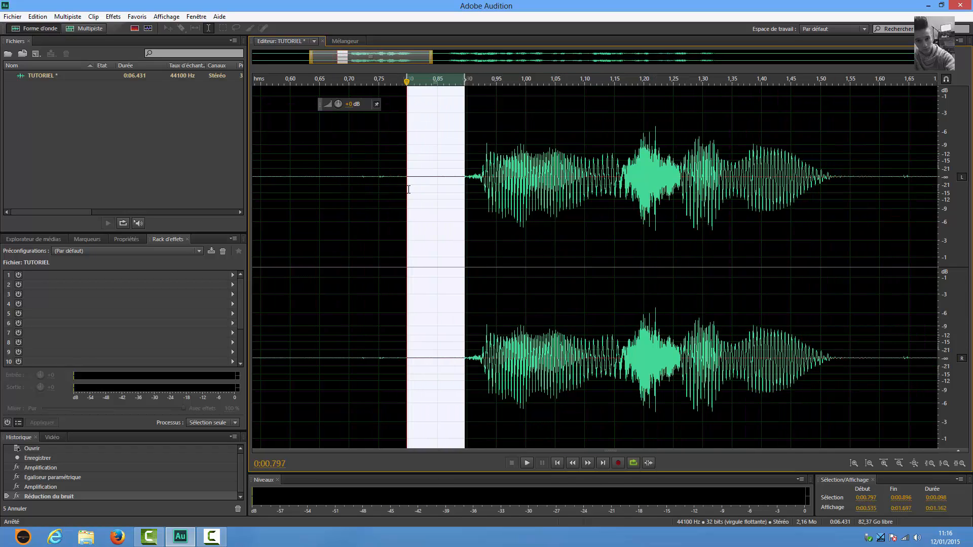
pyautogui.scroll(-11, 401, 188)
pyautogui.moveTo(342, 192); pyautogui.dragTo(180, 166)
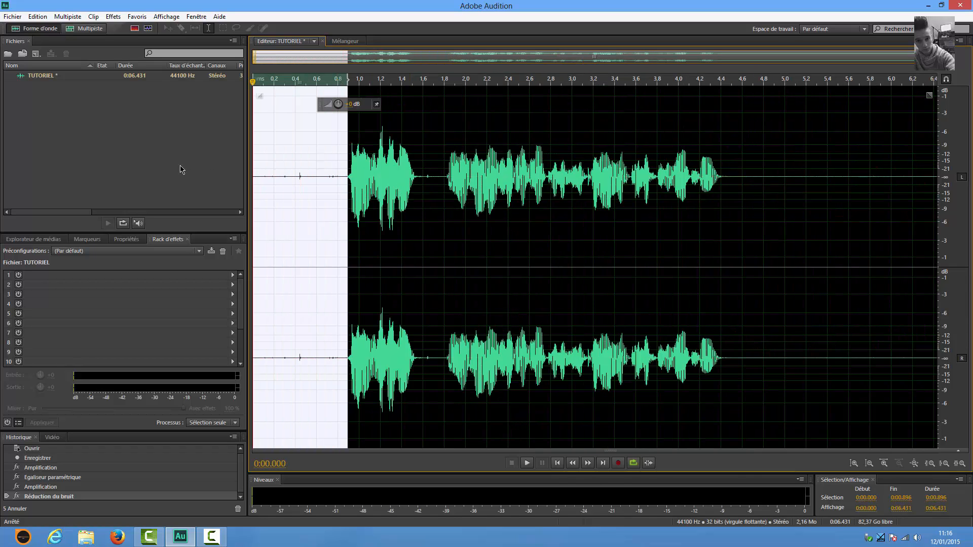
pyautogui.click(110, 17)
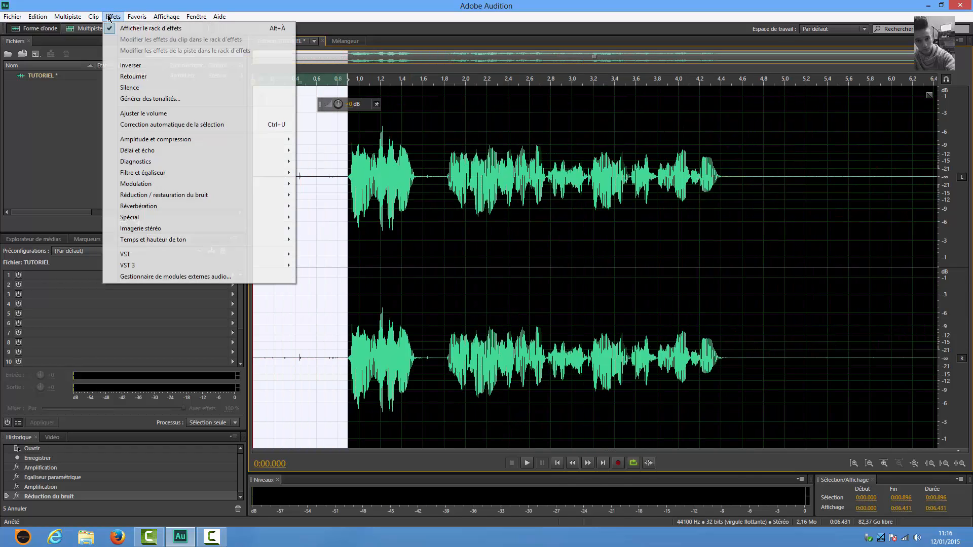
pyautogui.click(130, 87)
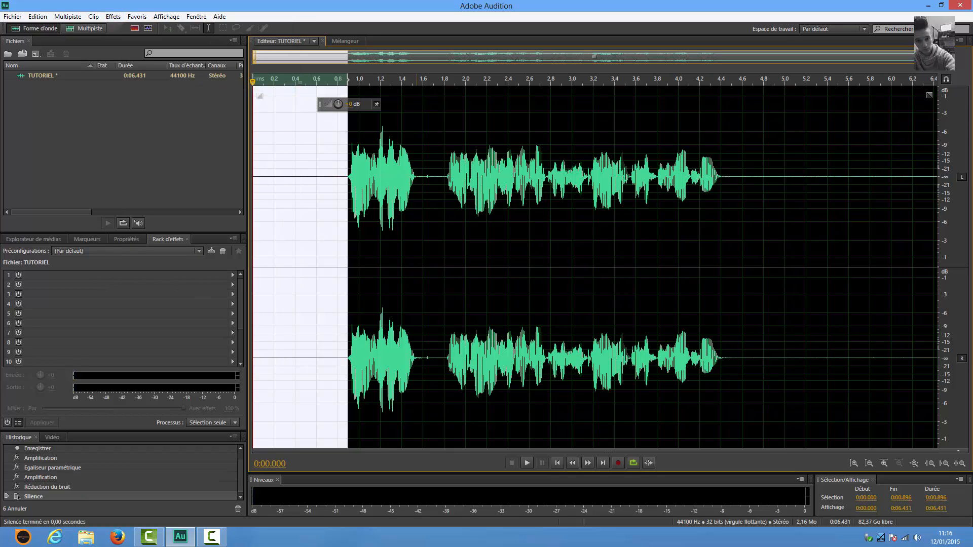
# Step: Silence the pause between the first and second phrases, from 0:01.520 to 0:01.826
pyautogui.moveTo(416, 177); pyautogui.dragTo(452, 174)
pyautogui.scroll(1, 446, 177)
pyautogui.scroll(4, 446, 176)
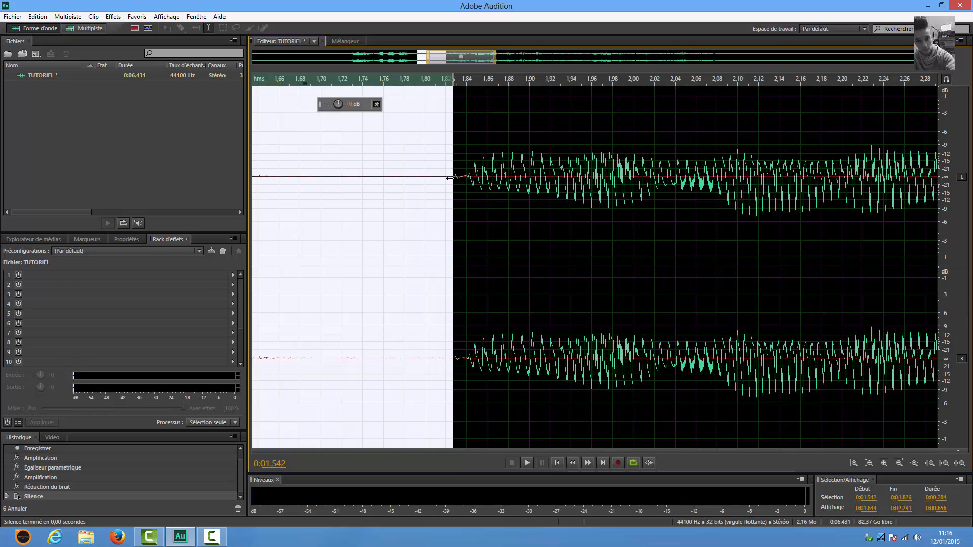
pyautogui.scroll(-3, 389, 177)
pyautogui.scroll(3, 342, 168)
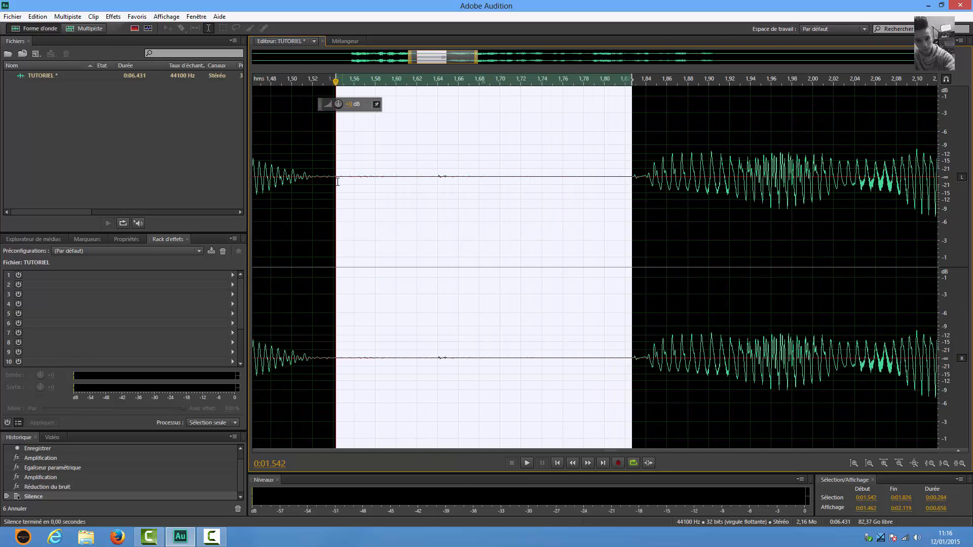
pyautogui.moveTo(334, 180); pyautogui.dragTo(313, 181)
pyautogui.press('space')
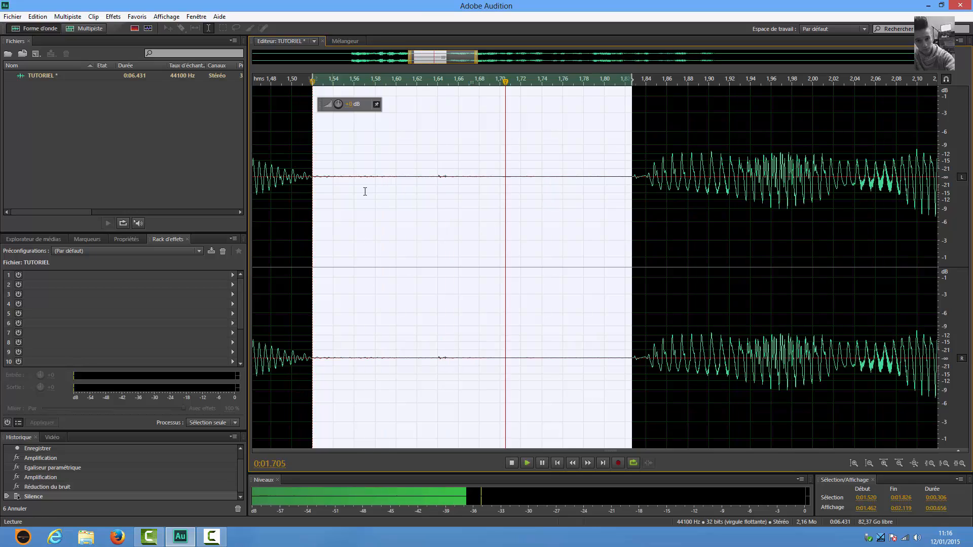
pyautogui.scroll(-5, 363, 189)
pyautogui.click(113, 16)
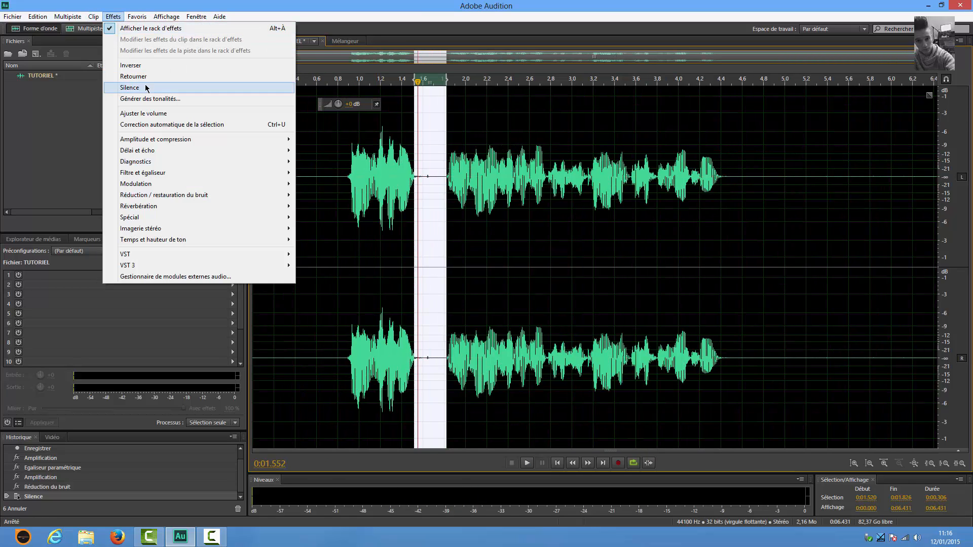
pyautogui.click(144, 88)
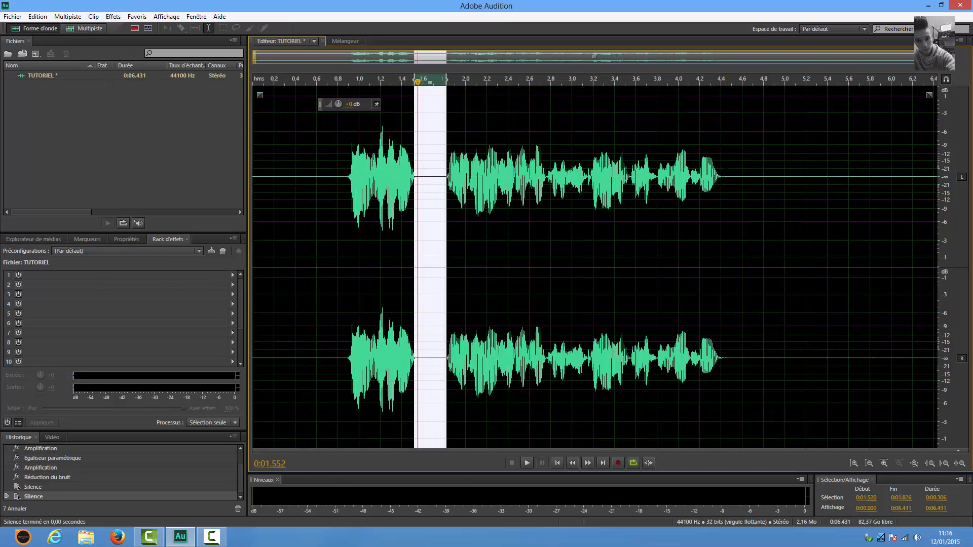
# Step: Silence the tail after the last word, from 0:04.437 to the end of the recording
pyautogui.moveTo(725, 187); pyautogui.dragTo(938, 183)
pyautogui.click(113, 17)
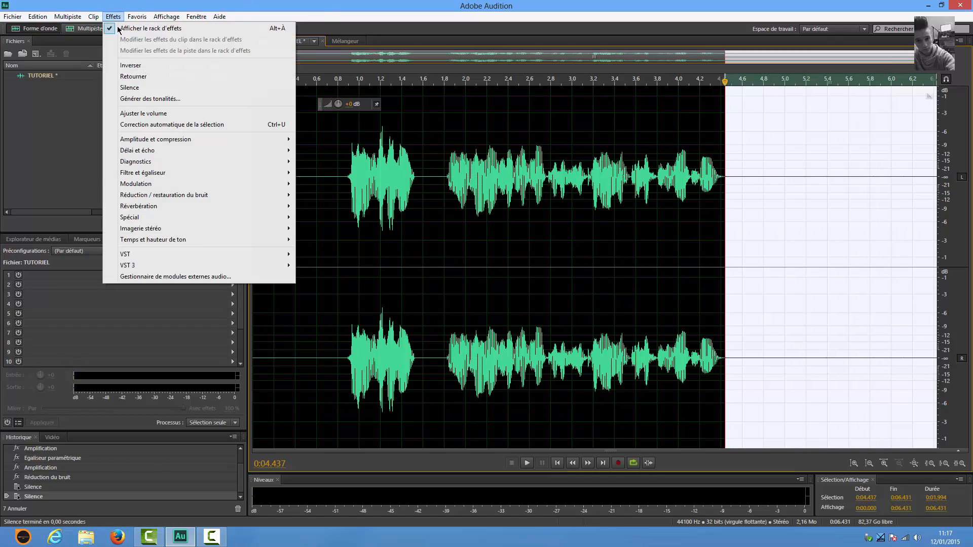
pyautogui.click(130, 88)
# Step: Listen to the cleaned recording from 0:00.400 until just after the last word
pyautogui.click(295, 162)
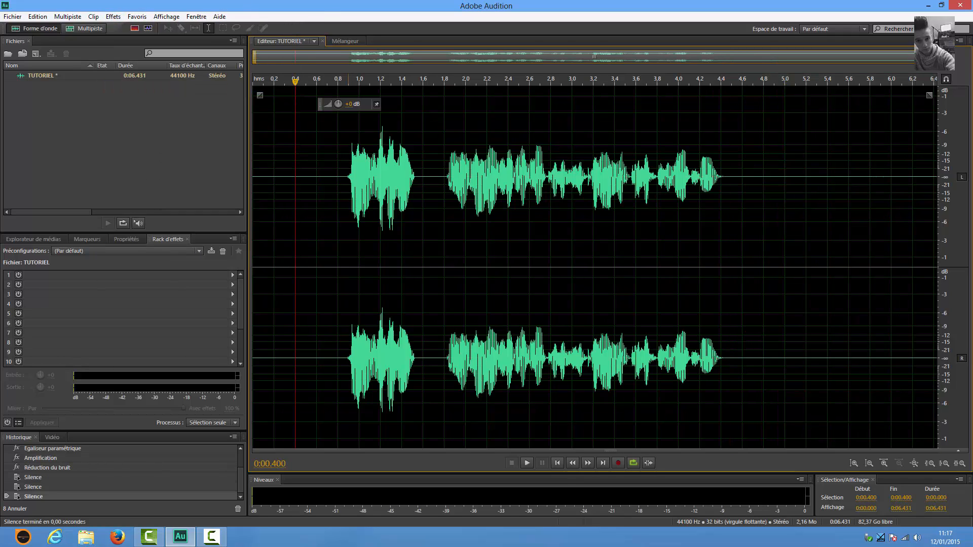
pyautogui.press('space')
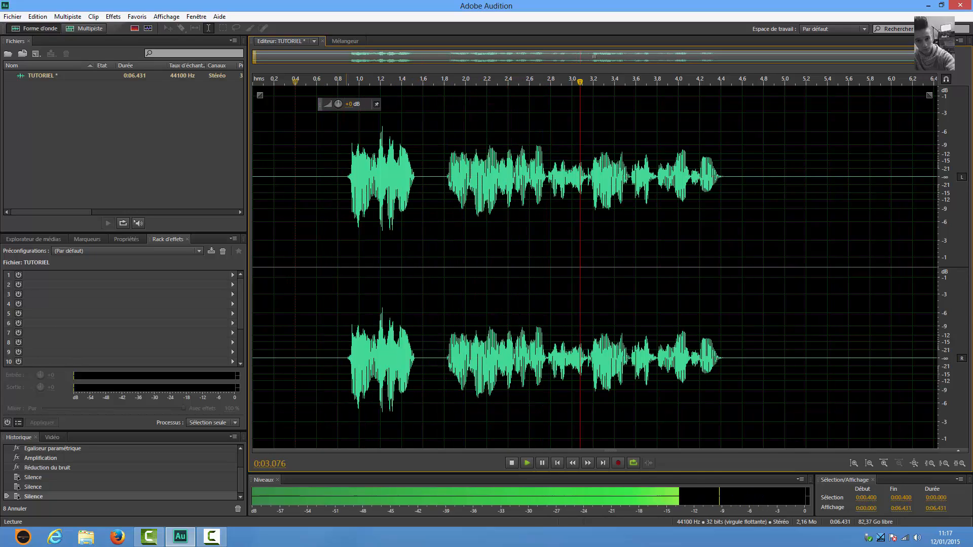
pyautogui.press('space')
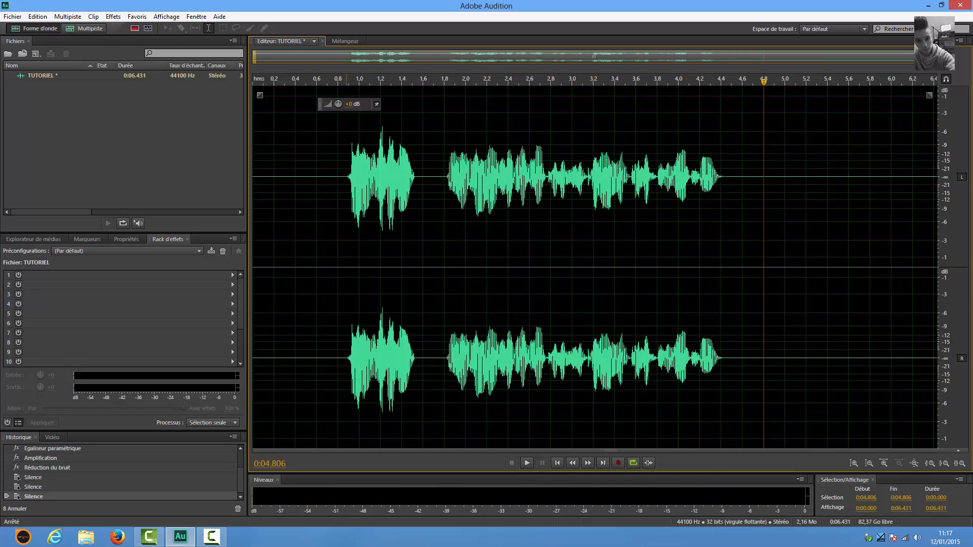
# Step: Amplify the whole recording by about 2.1 dB and clear the selection
pyautogui.moveTo(338, 104); pyautogui.dragTo(344, 107)
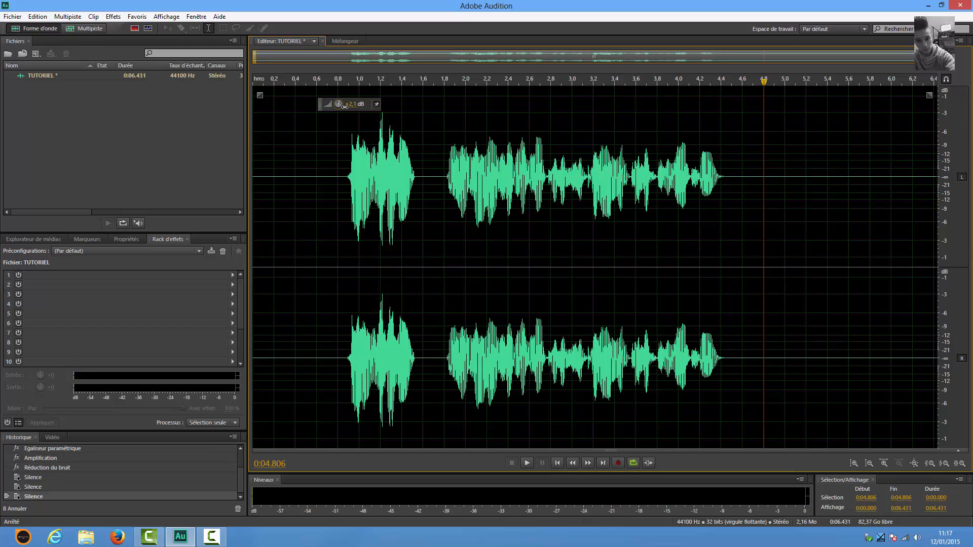
pyautogui.moveTo(345, 105); pyautogui.dragTo(344, 106)
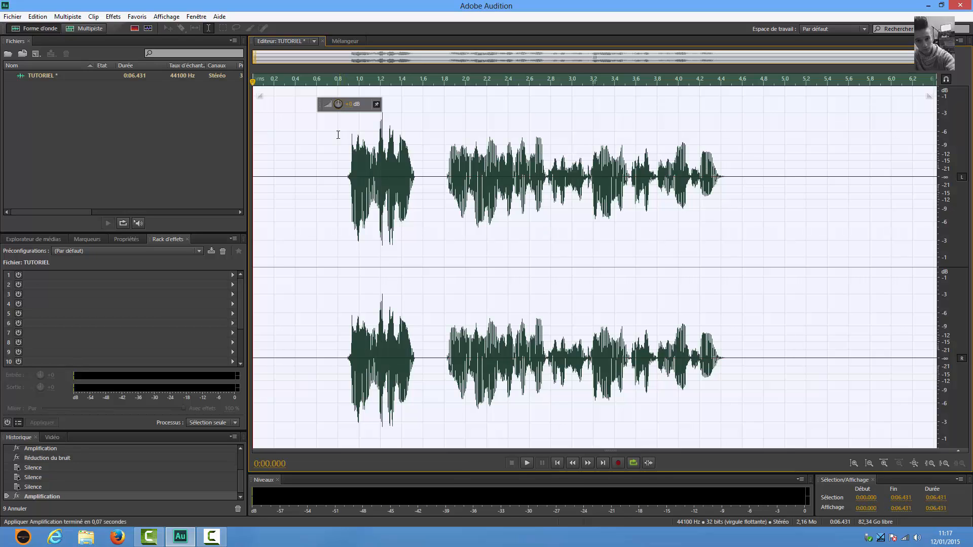
pyautogui.click(334, 135)
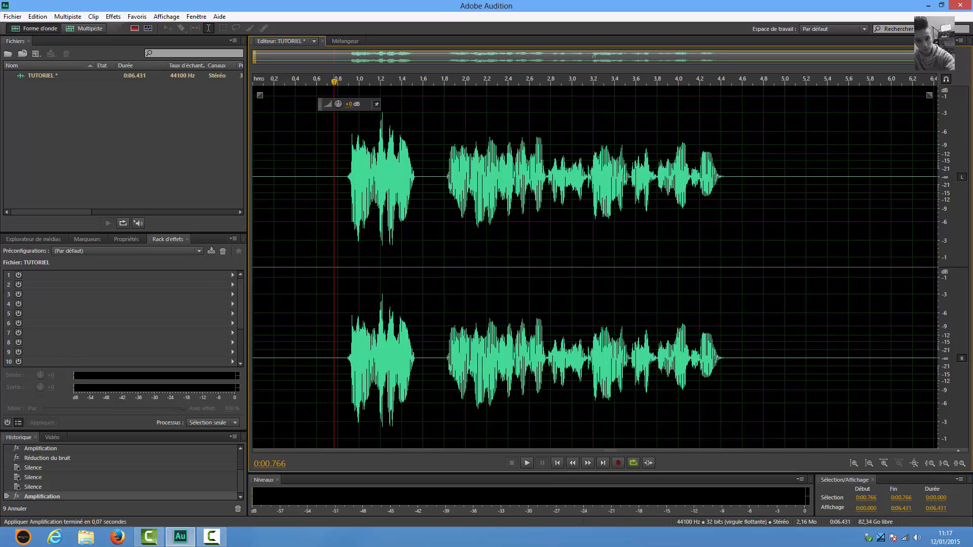